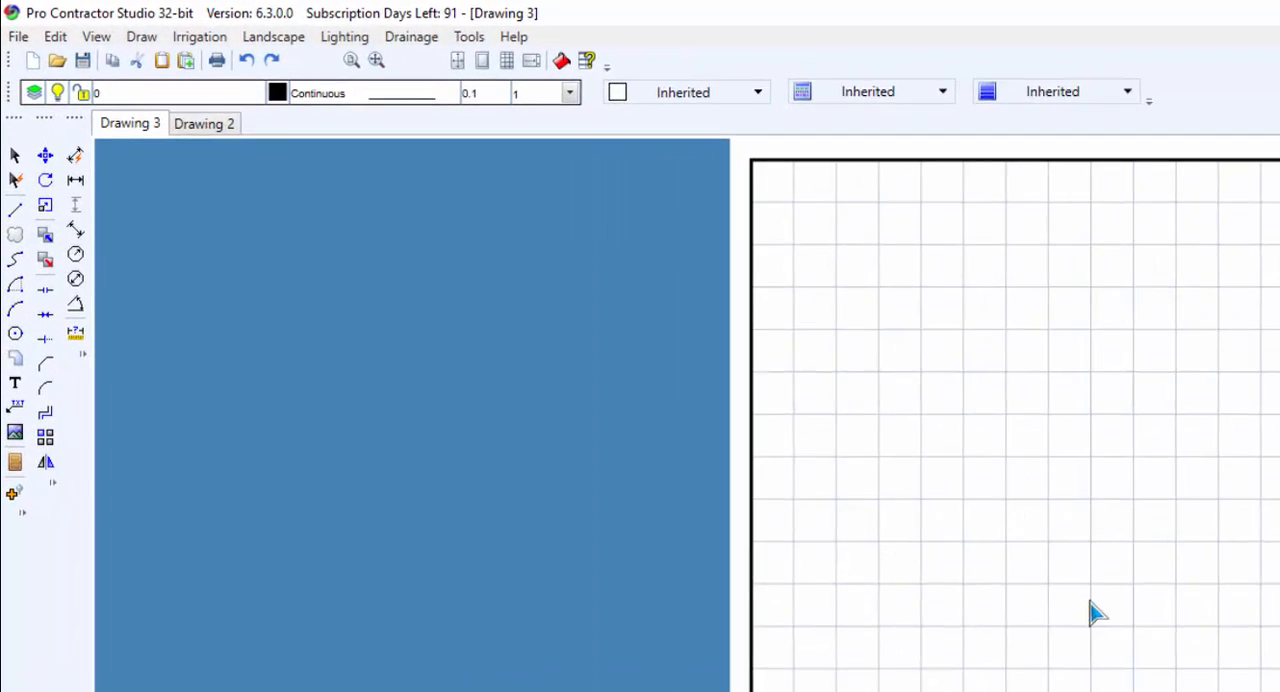
# Make Hardscapes the current layer for new geometry in Drawing 3.
pyautogui.click(655, 107)
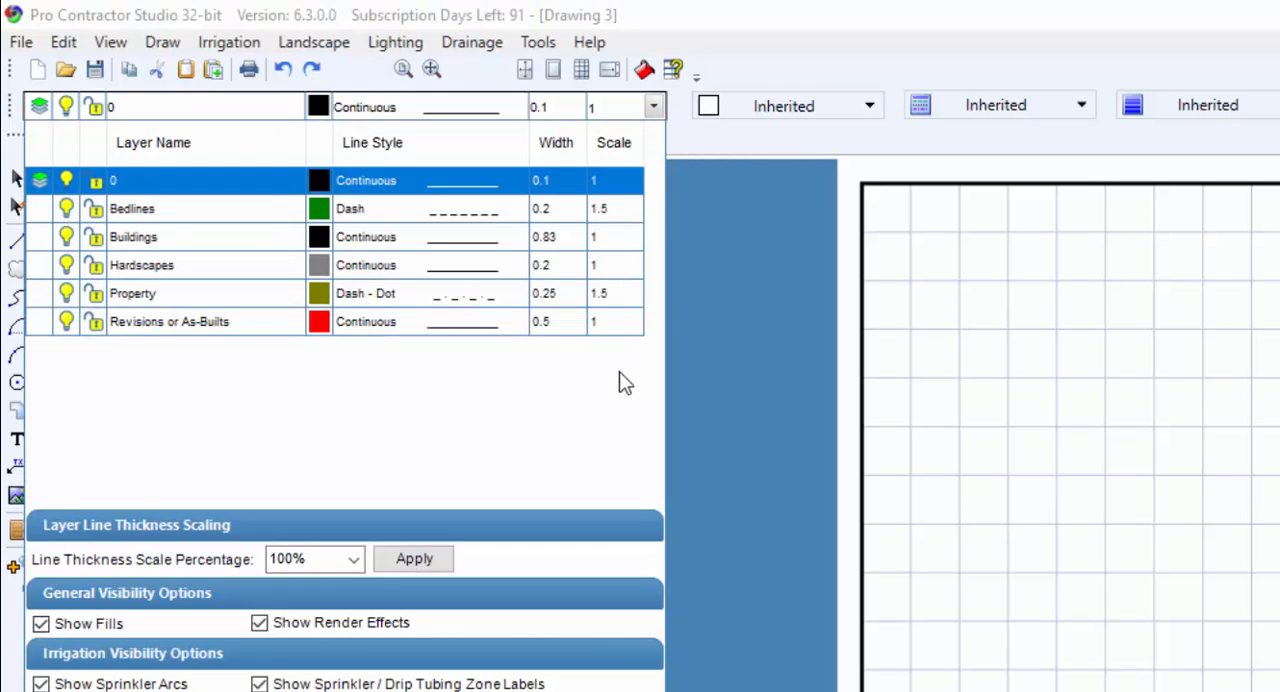
pyautogui.click(42, 267)
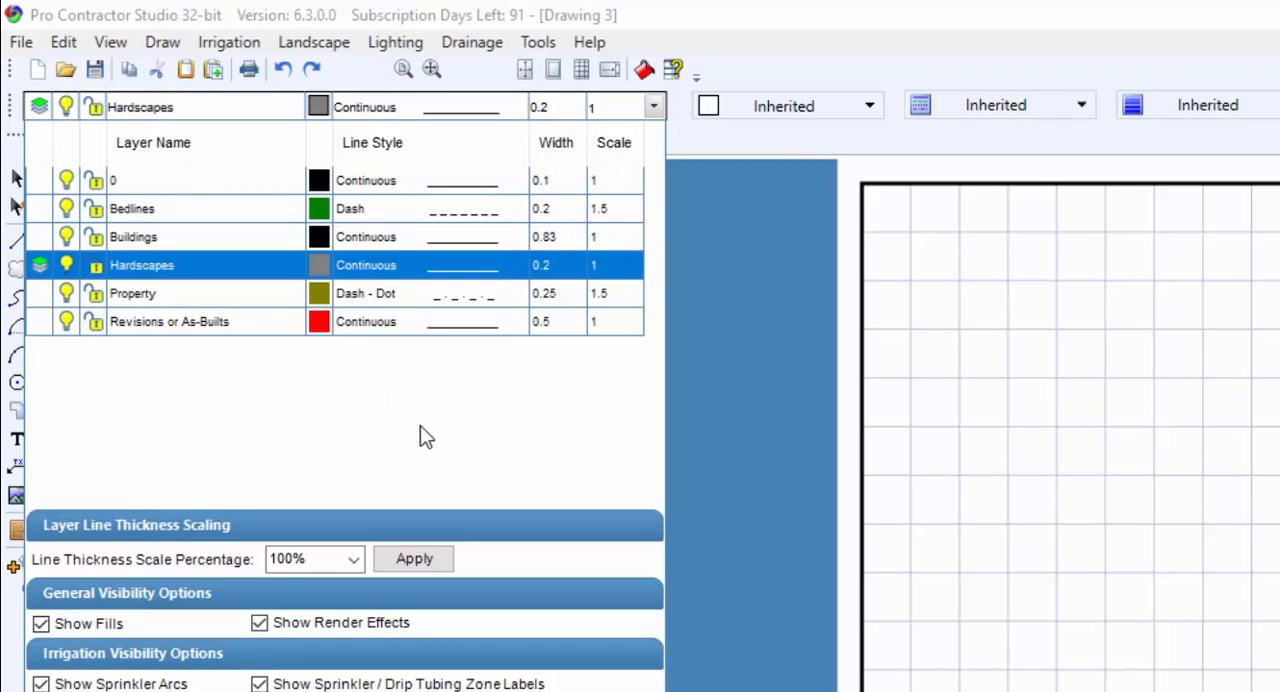
pyautogui.click(1150, 628)
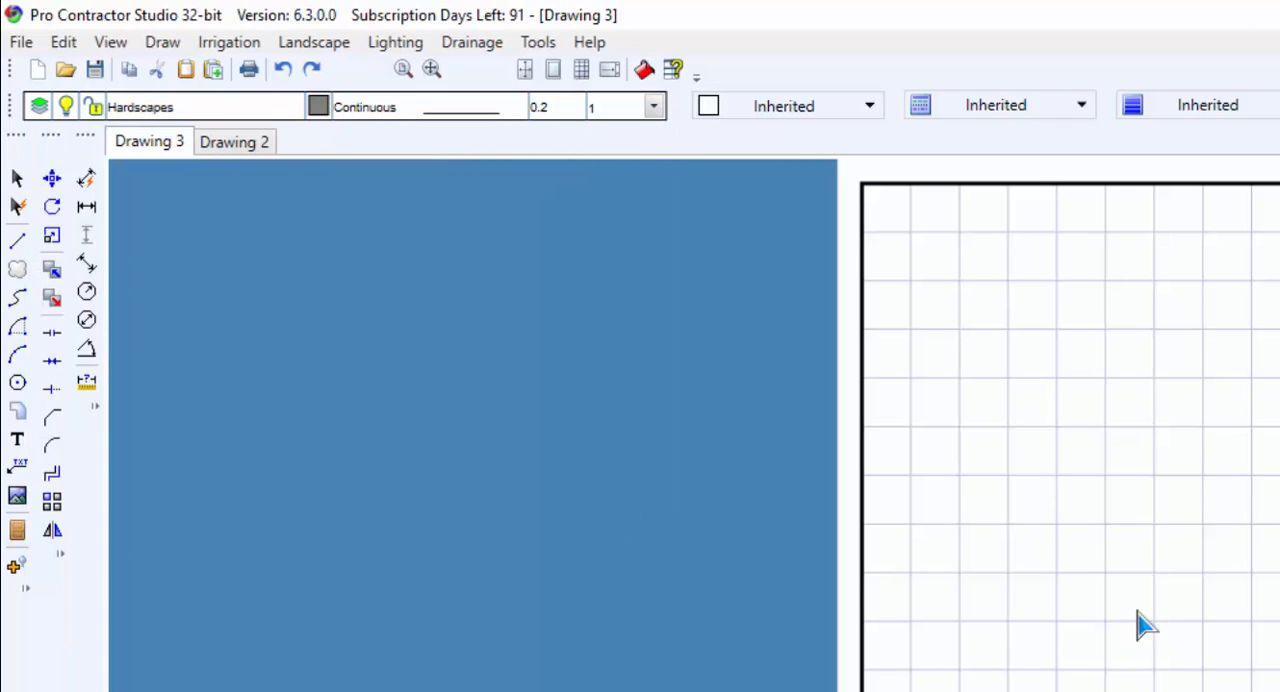
# Start the Arc - Center, Start, End command from the Draw menu.
pyautogui.click(172, 45)
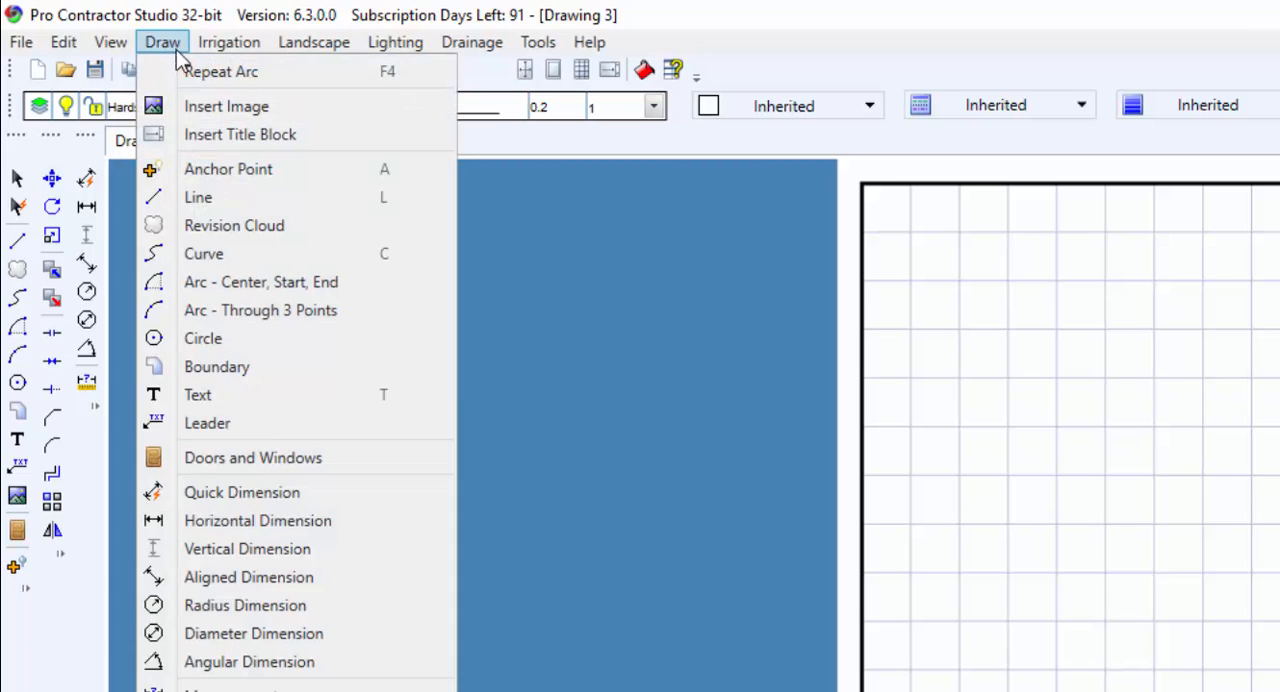
pyautogui.click(411, 282)
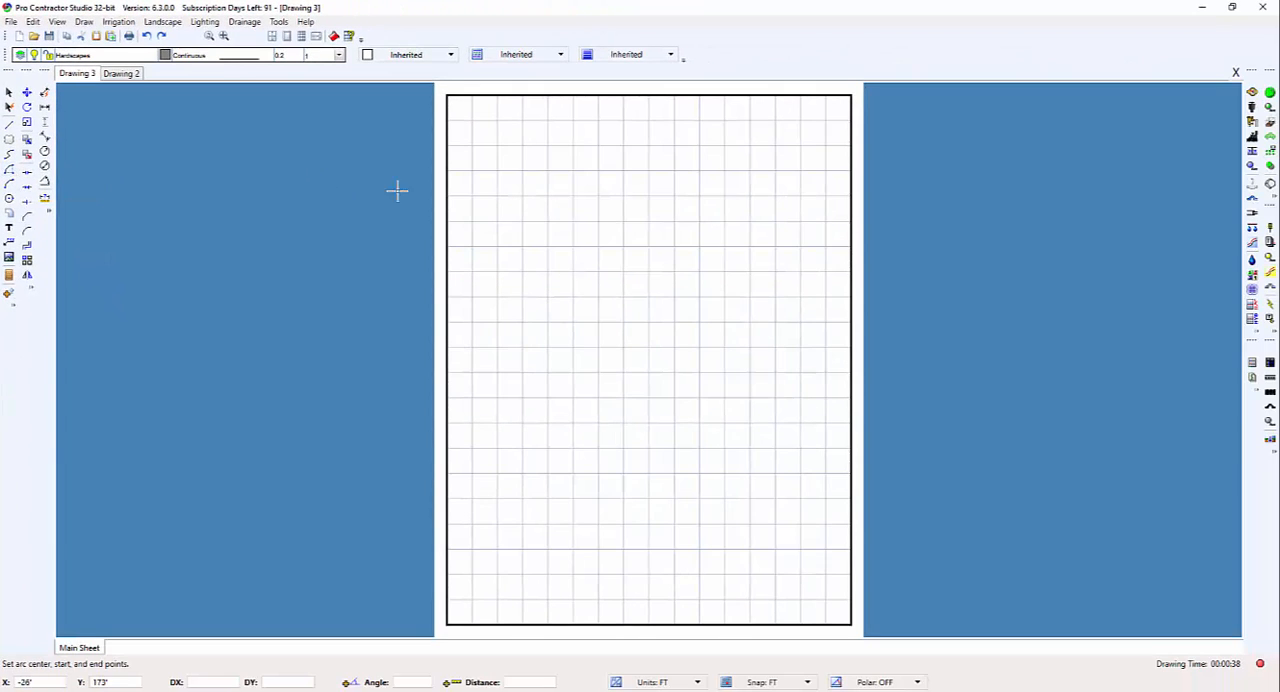
pyautogui.scroll(2, 661, 338)
pyautogui.scroll(2, 661, 338)
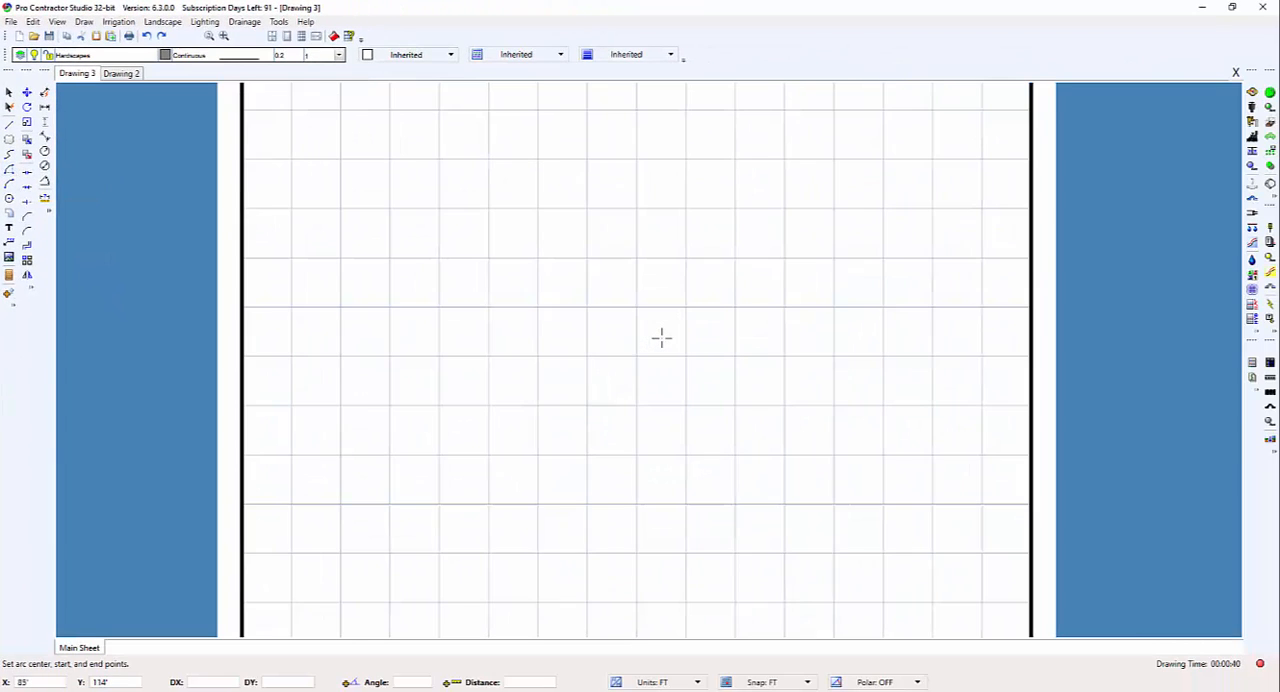
pyautogui.scroll(1, 661, 338)
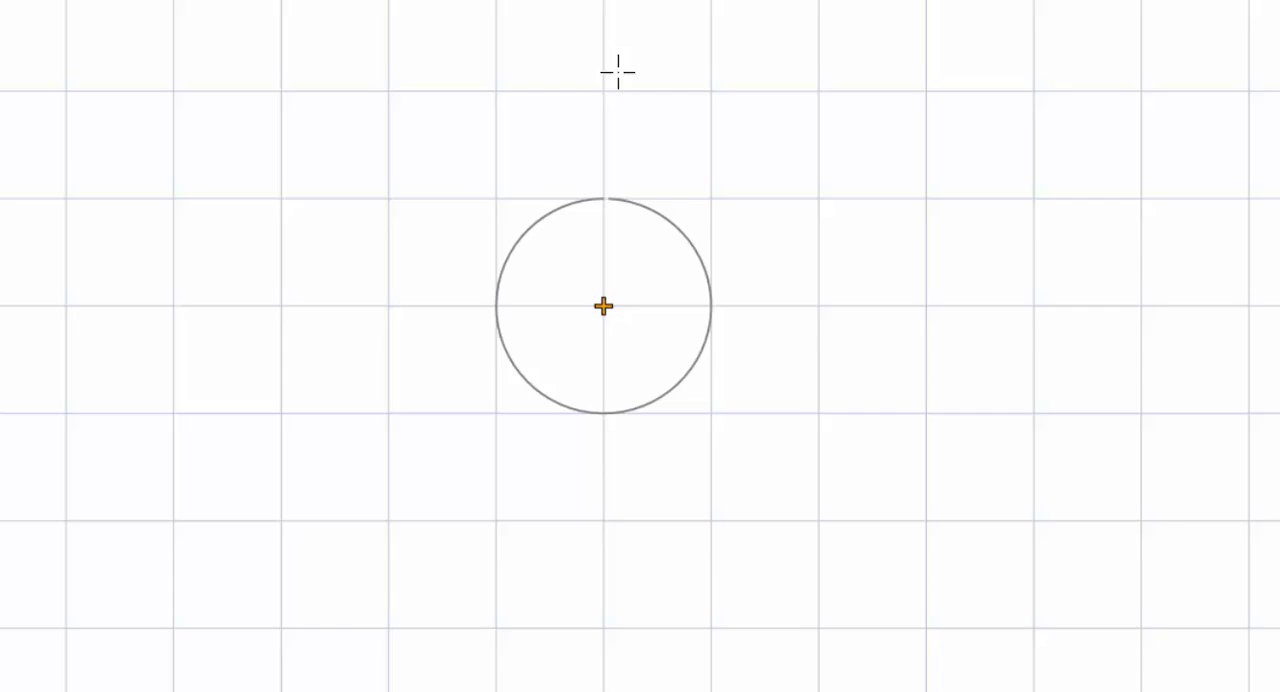
# Finish the arc as a full circle and keep Snap set to whole feet.
pyautogui.click(577, 162)
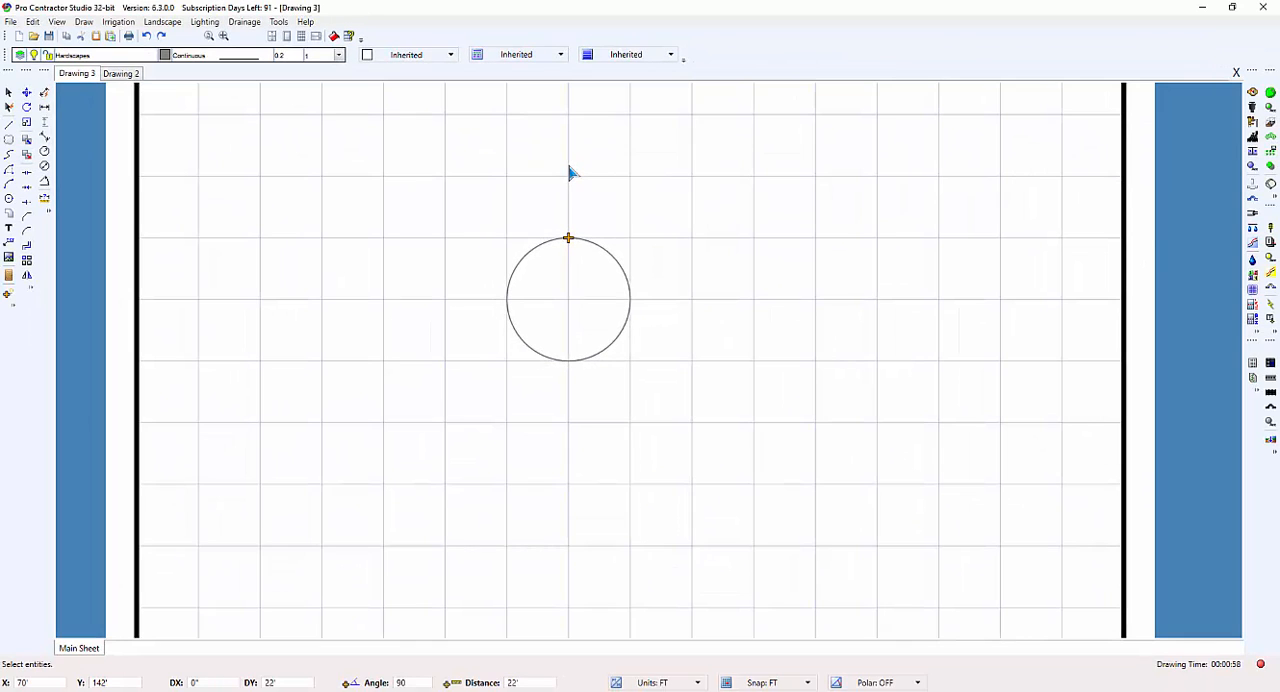
pyautogui.click(783, 682)
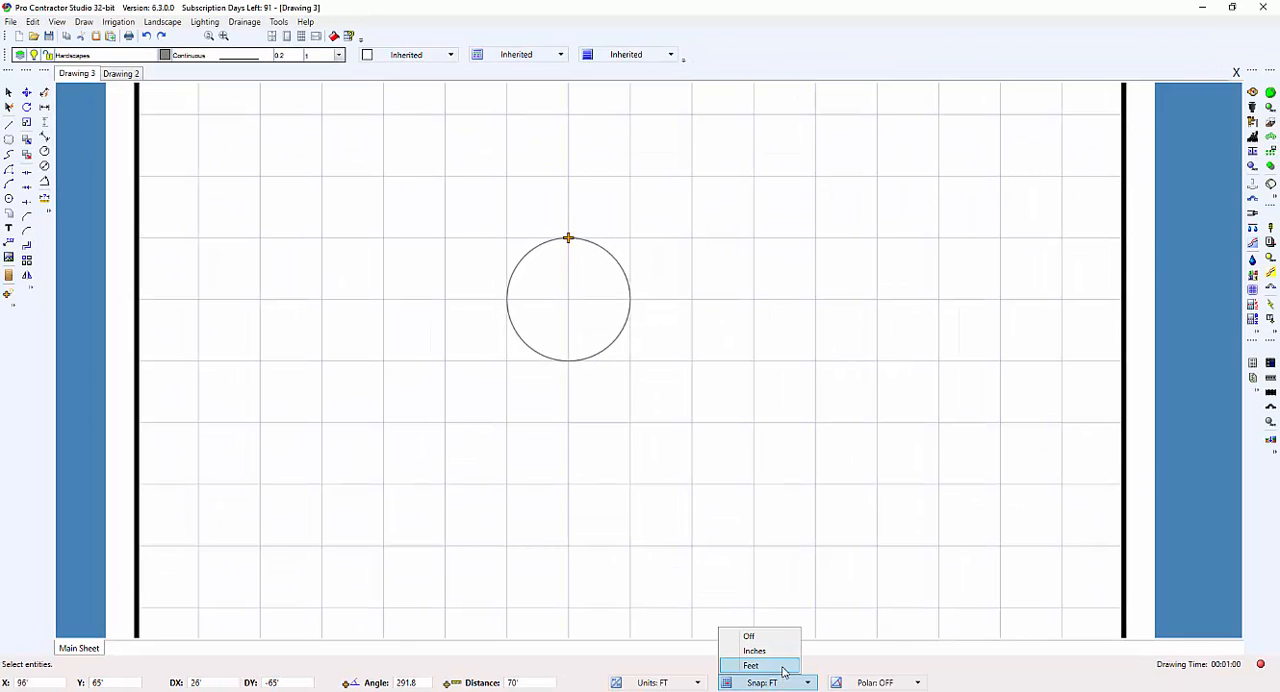
pyautogui.click(779, 665)
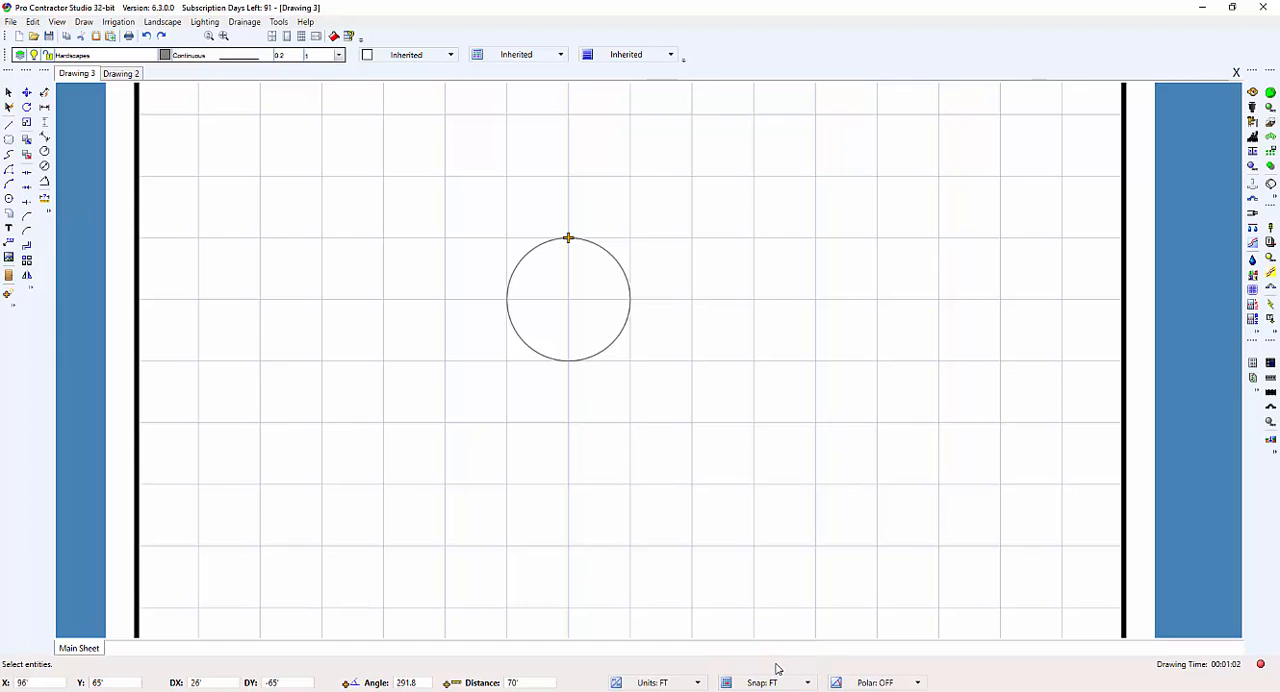
# Draw a quarter-circle centre-start-end arc below the full circle.
pyautogui.click(9, 169)
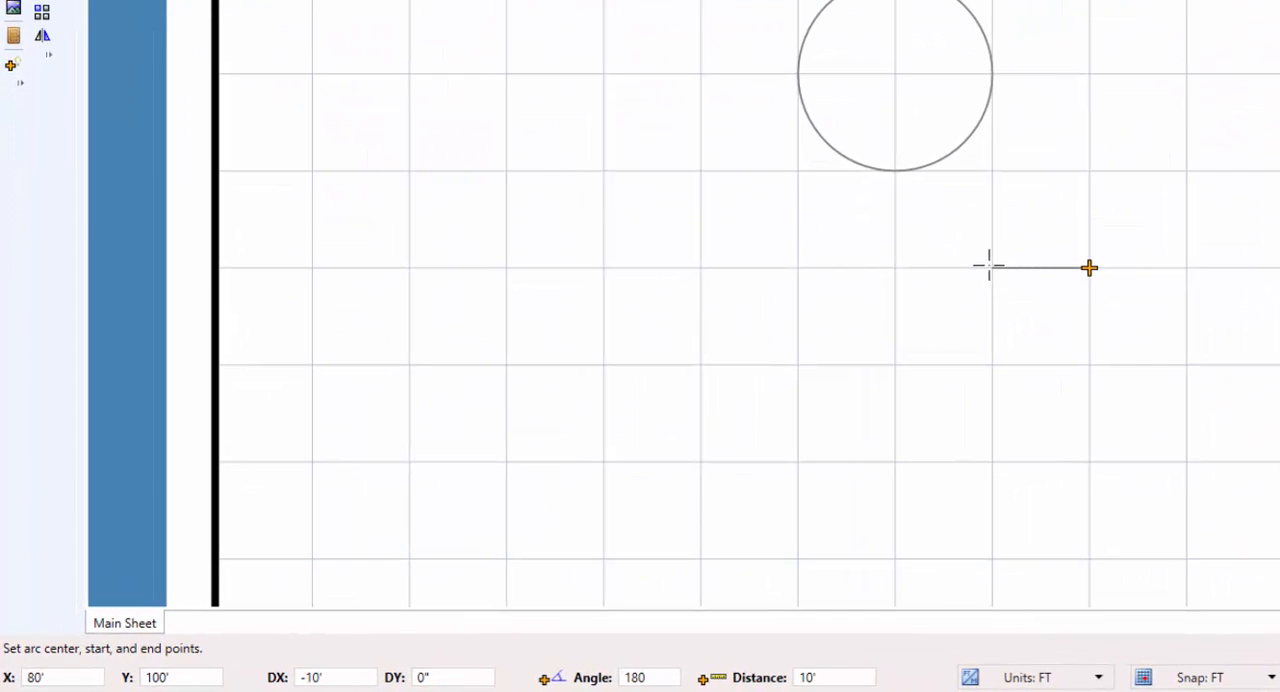
pyautogui.click(970, 265)
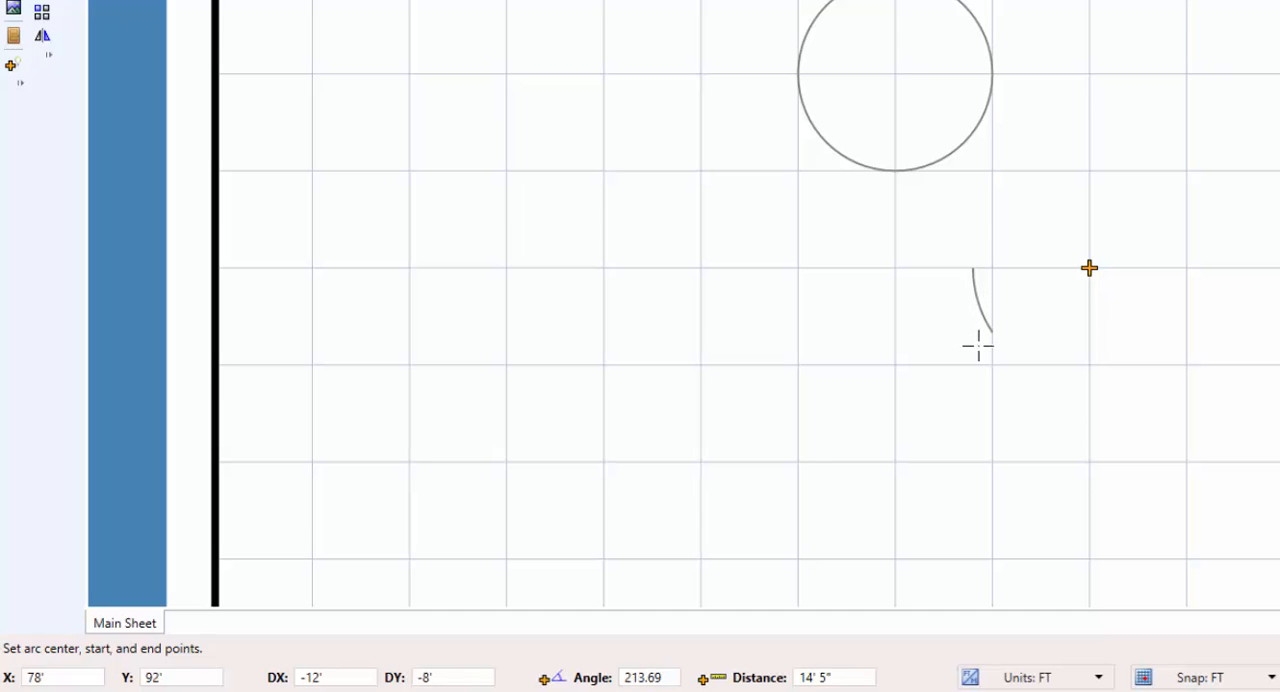
pyautogui.click(1087, 399)
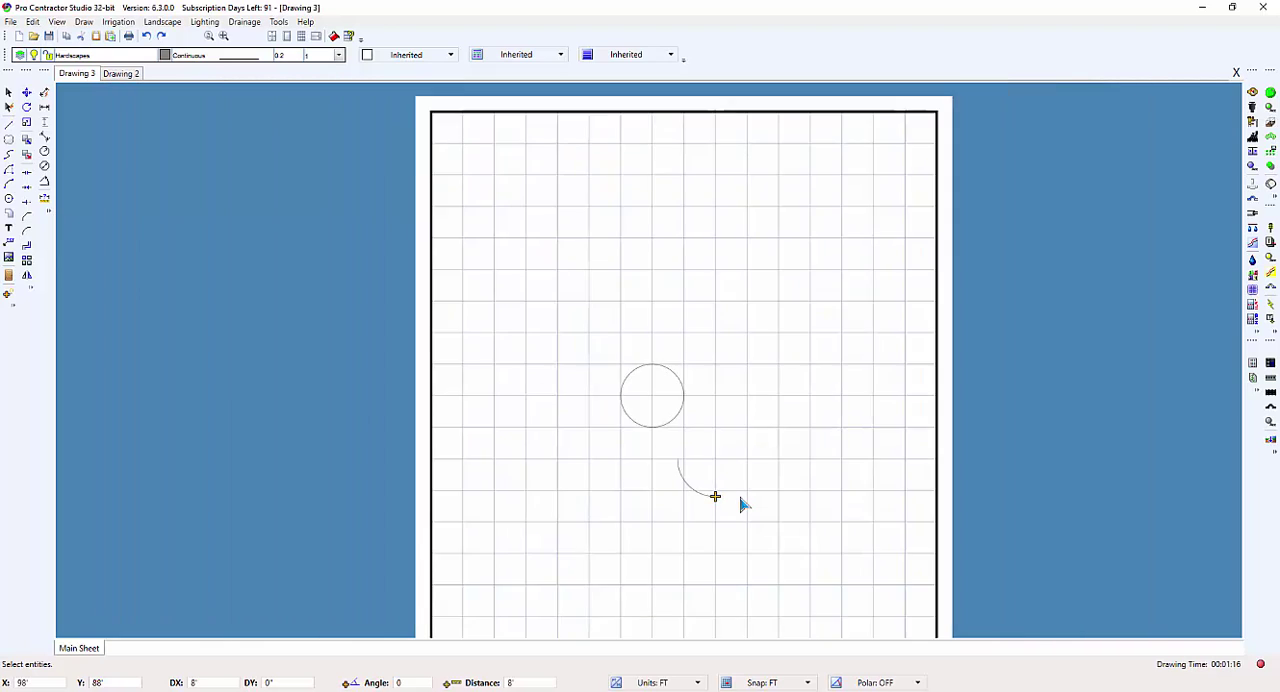
pyautogui.scroll(-1, 743, 504)
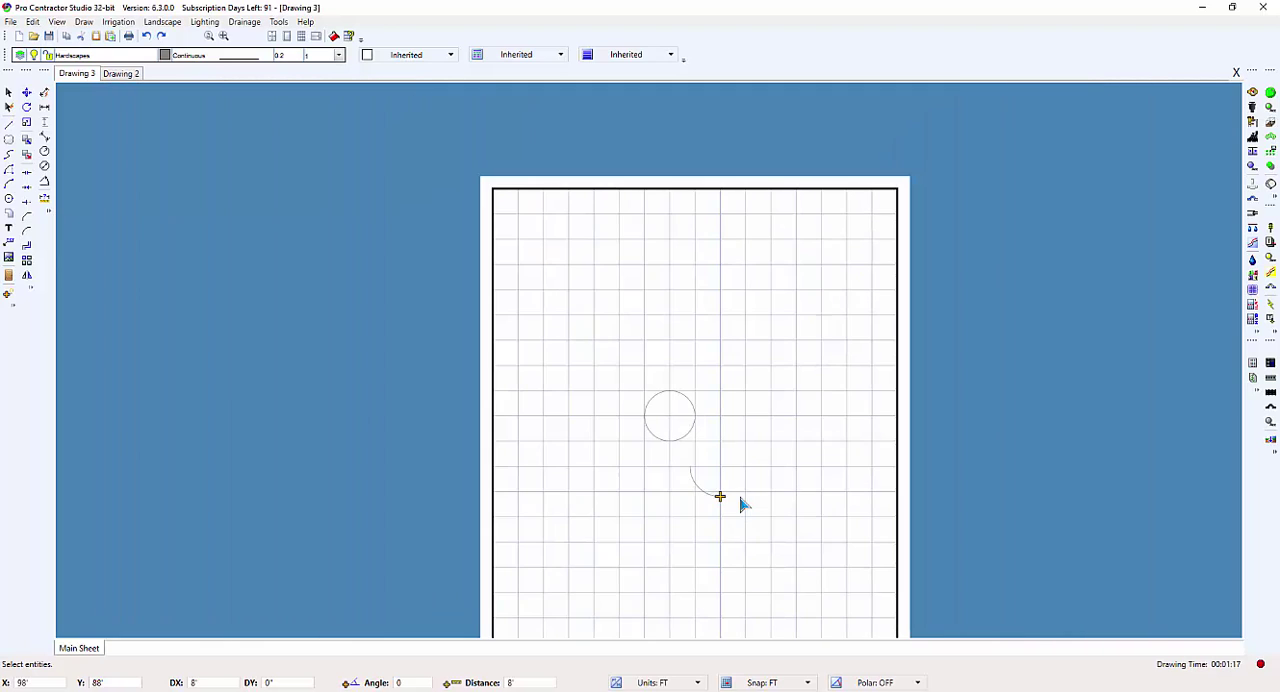
# Switch to Drawing 2, frame the driveway line ends and property corner, and start a centre-start-end arc.
pyautogui.click(121, 74)
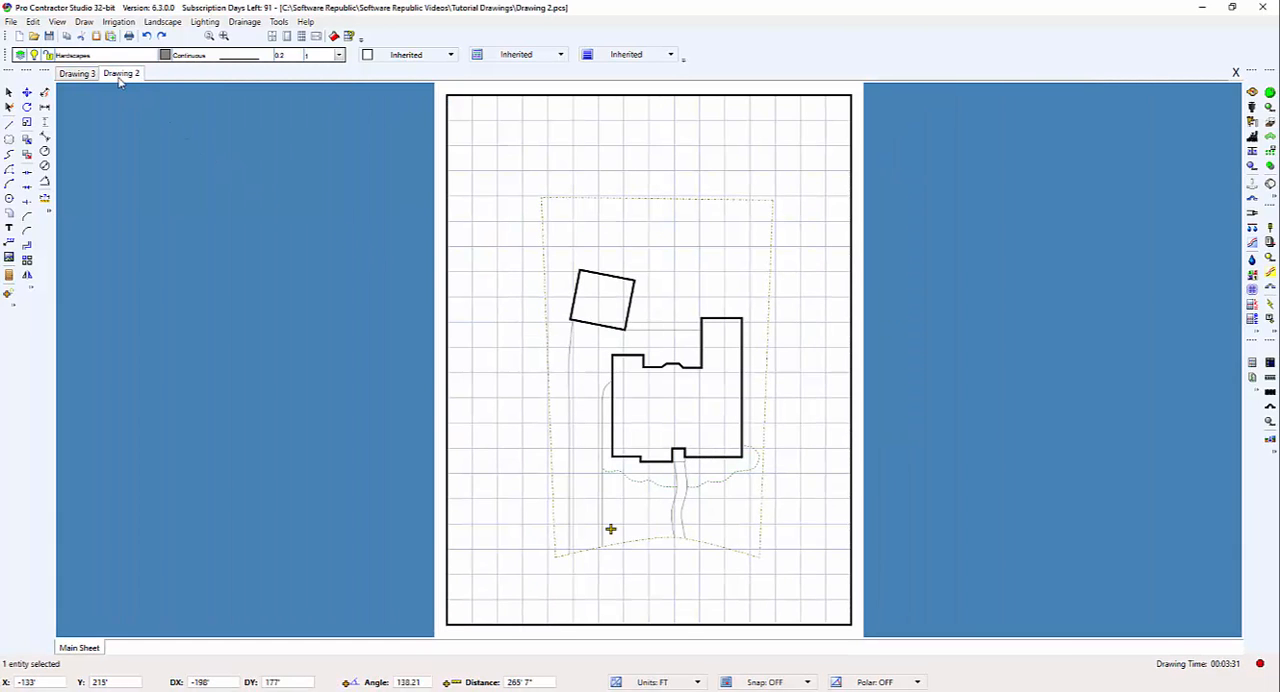
pyautogui.click(339, 55)
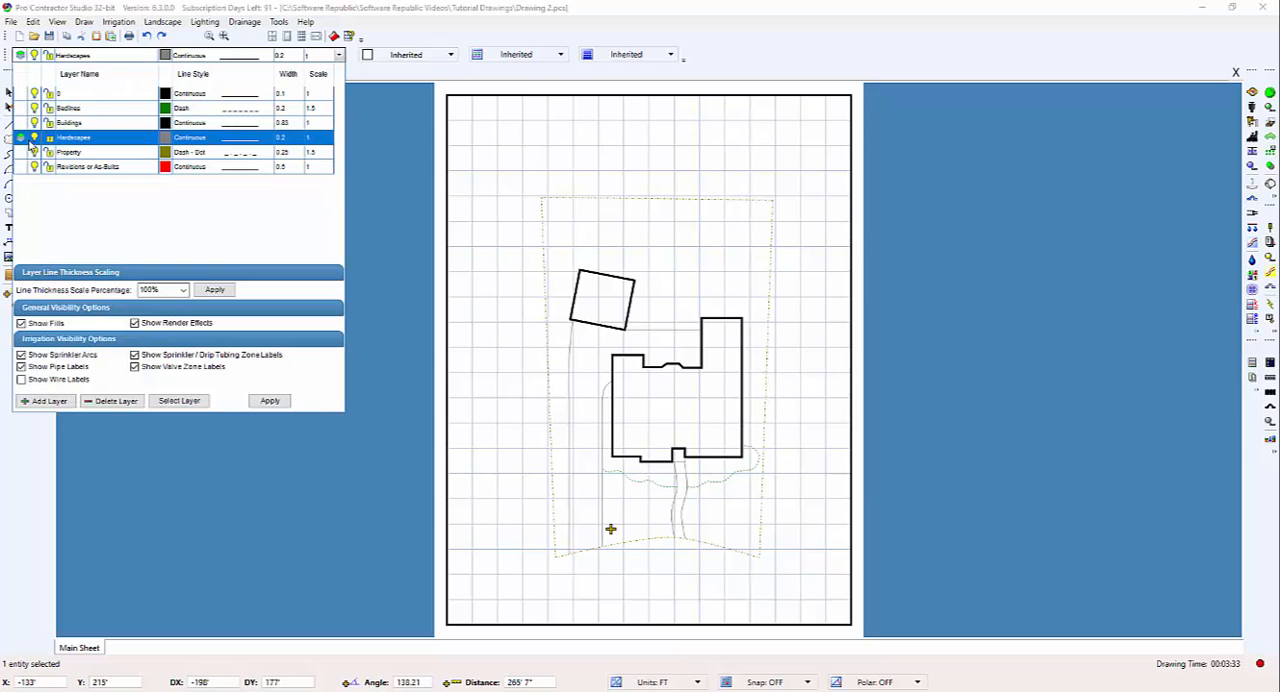
pyautogui.click(571, 508)
pyautogui.scroll(1, 590, 530)
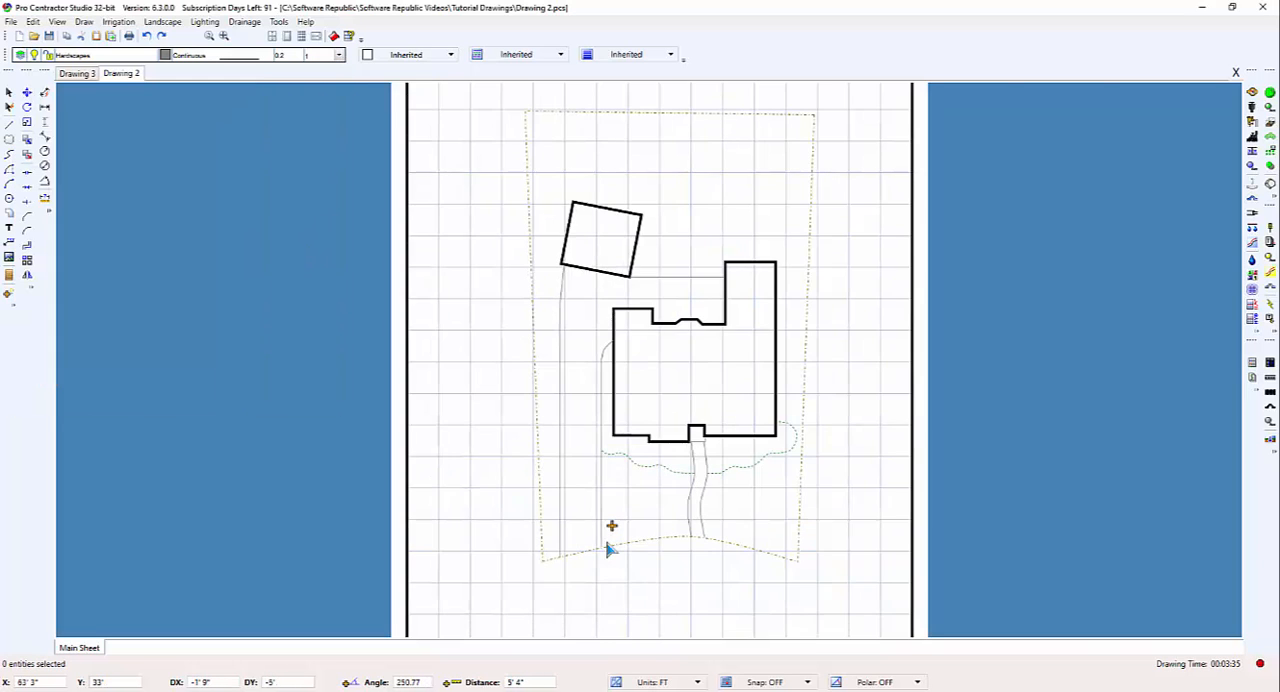
pyautogui.scroll(1, 604, 550)
pyautogui.scroll(1, 604, 550)
pyautogui.scroll(2, 598, 567)
pyautogui.scroll(1, 598, 568)
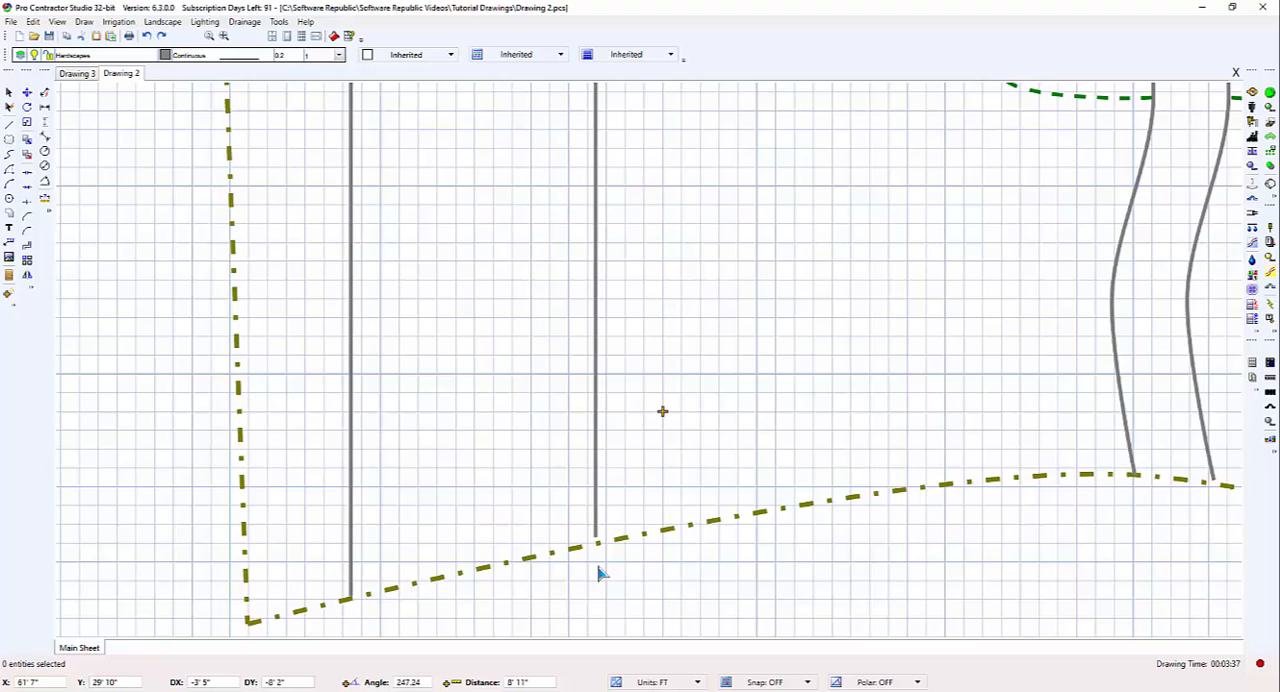
pyautogui.scroll(1, 600, 572)
pyautogui.moveTo(623, 580); pyautogui.dragTo(666, 521, button='middle')
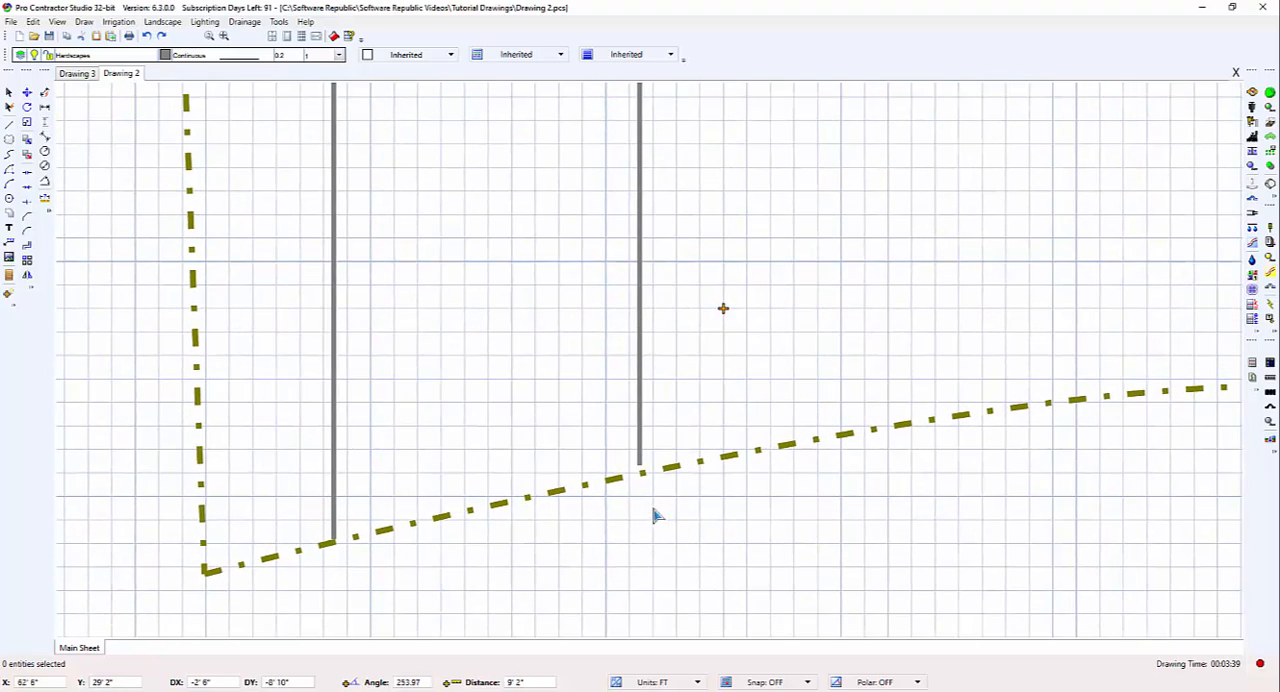
pyautogui.moveTo(690, 425)
pyautogui.mouseDown(button='middle')
pyautogui.moveTo(700, 431)
pyautogui.moveTo(654, 400)
pyautogui.moveTo(805, 408)
pyautogui.moveTo(737, 446)
pyautogui.mouseUp(button='middle')
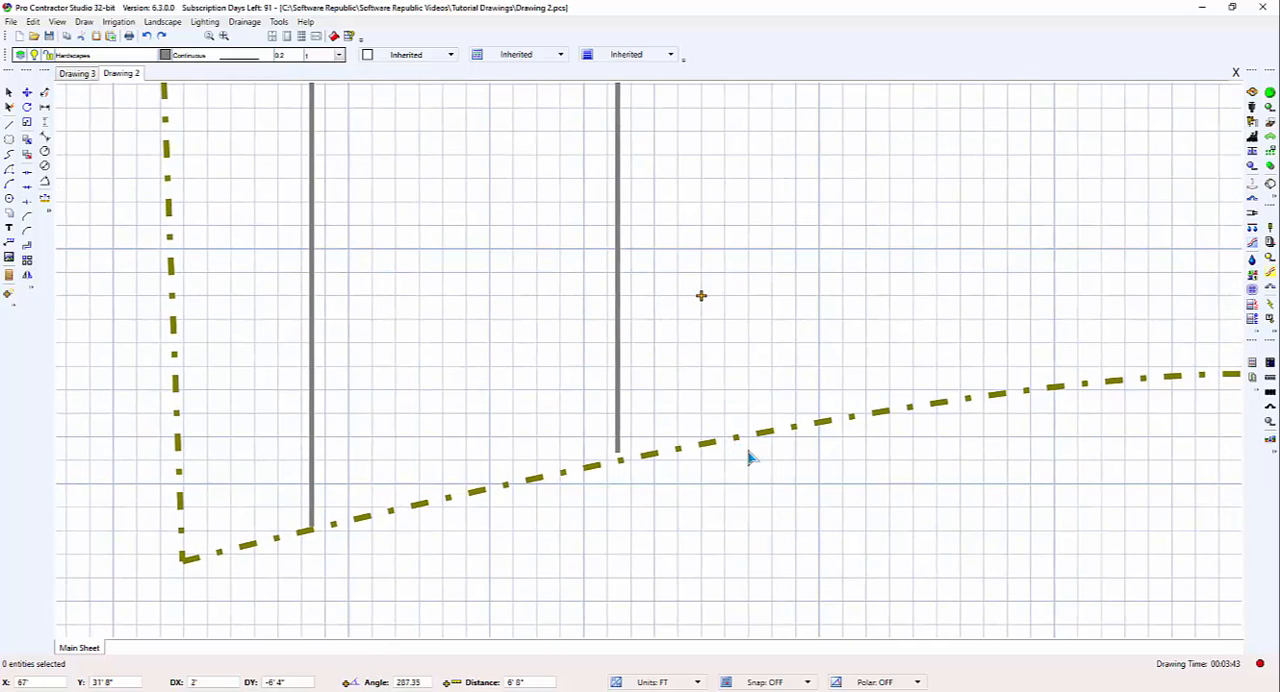
pyautogui.click(9, 169)
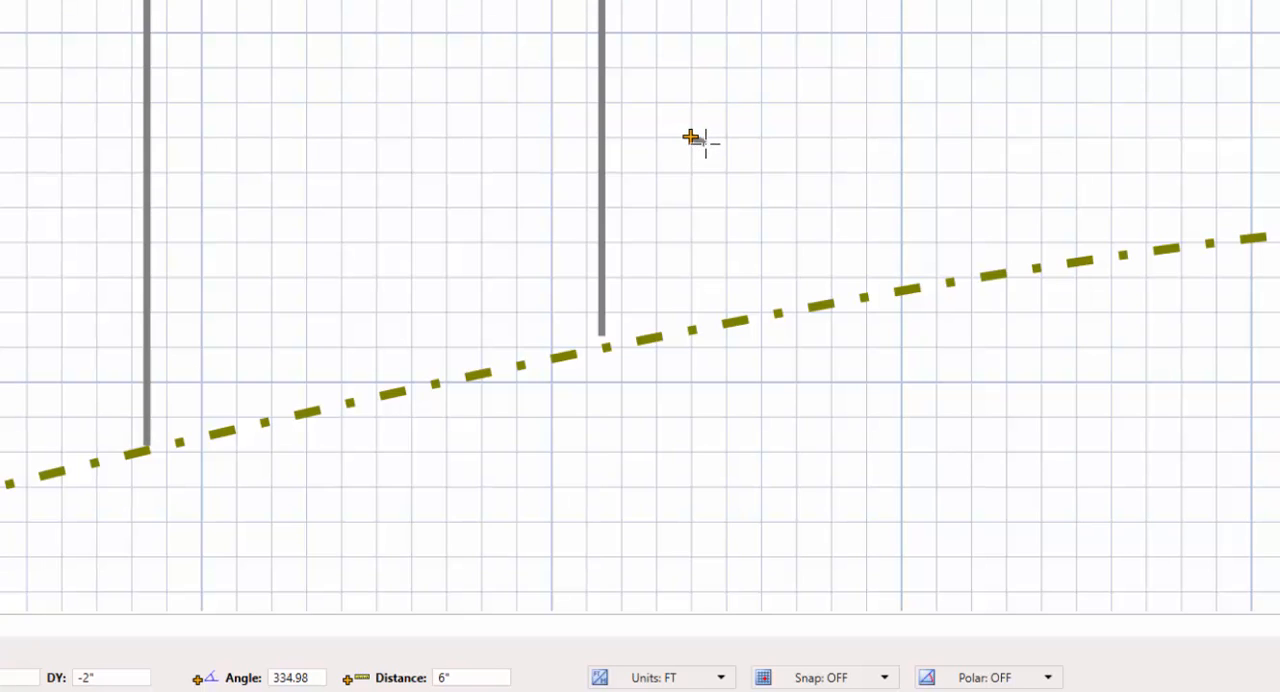
# Draw a 3-ft radius quarter-circle arc beside the right driveway line using Point Polar A 180 D 3, then select it.
pyautogui.press('Tab')
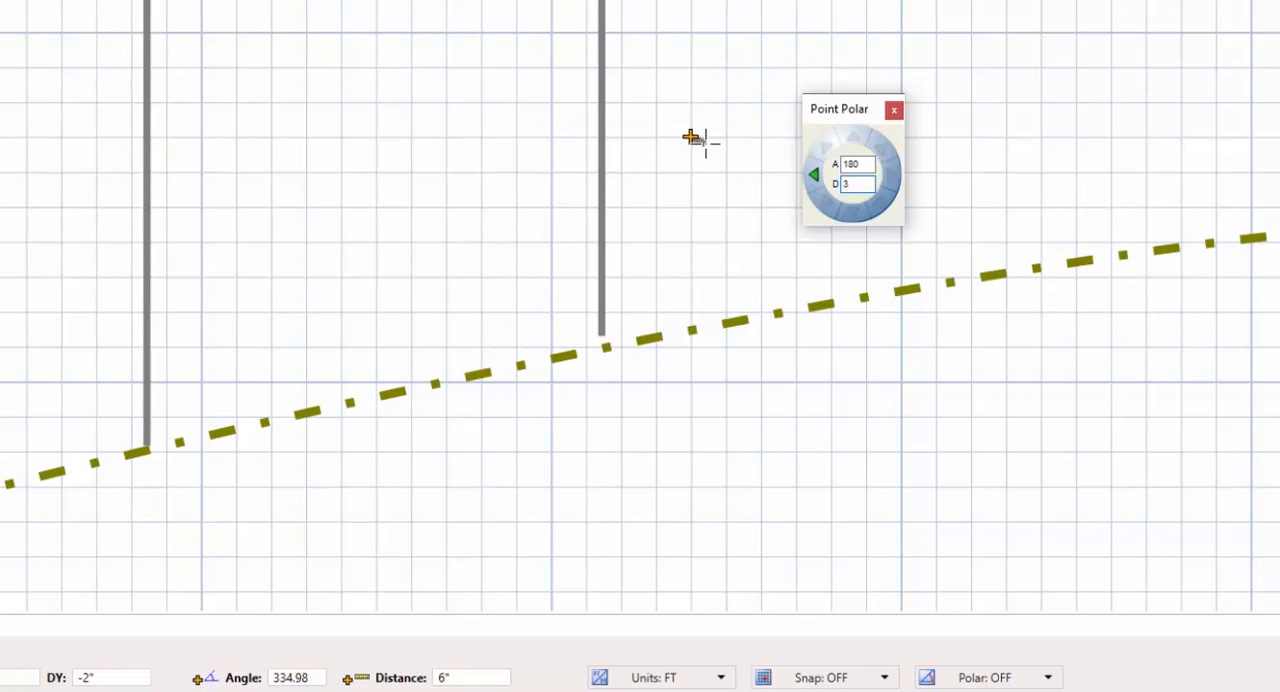
pyautogui.press('Return')
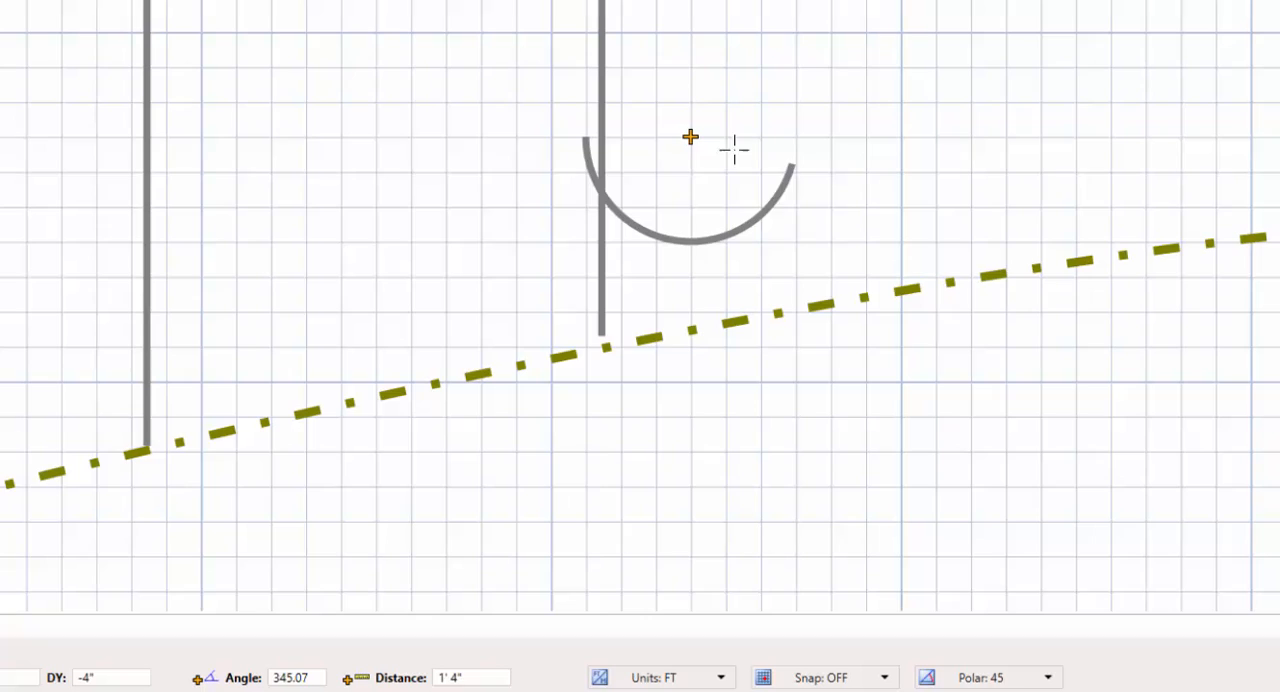
pyautogui.click(690, 172)
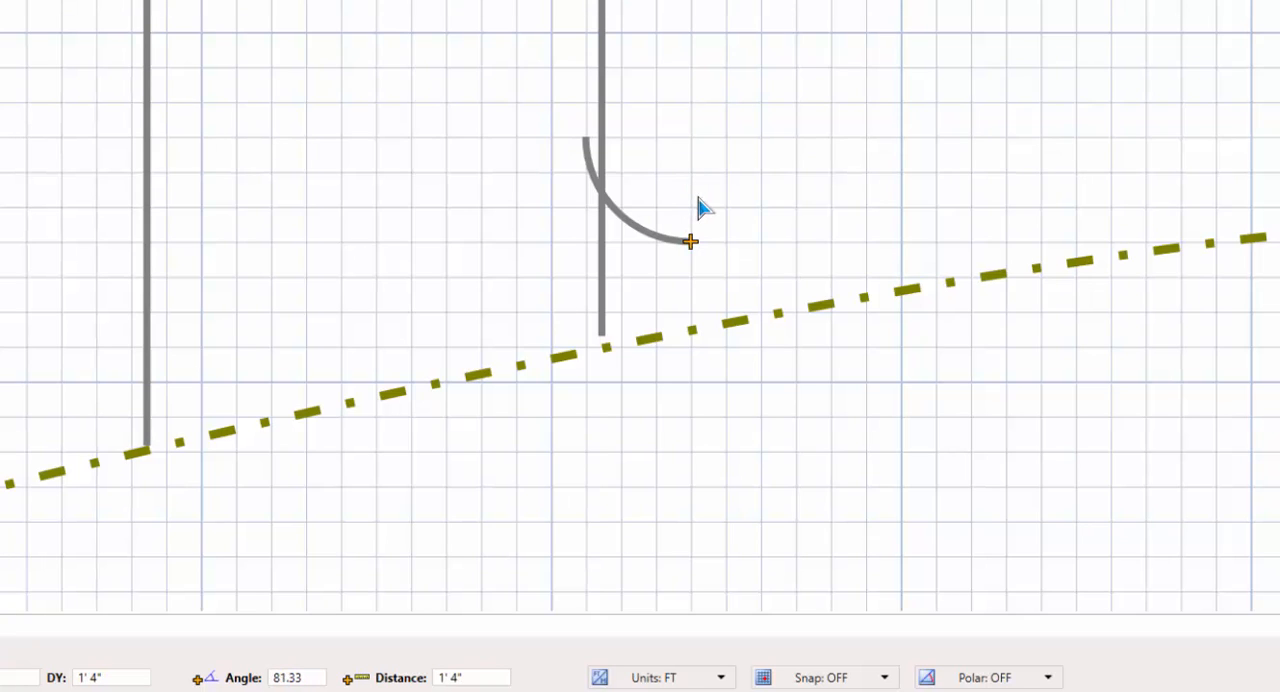
pyautogui.click(639, 232)
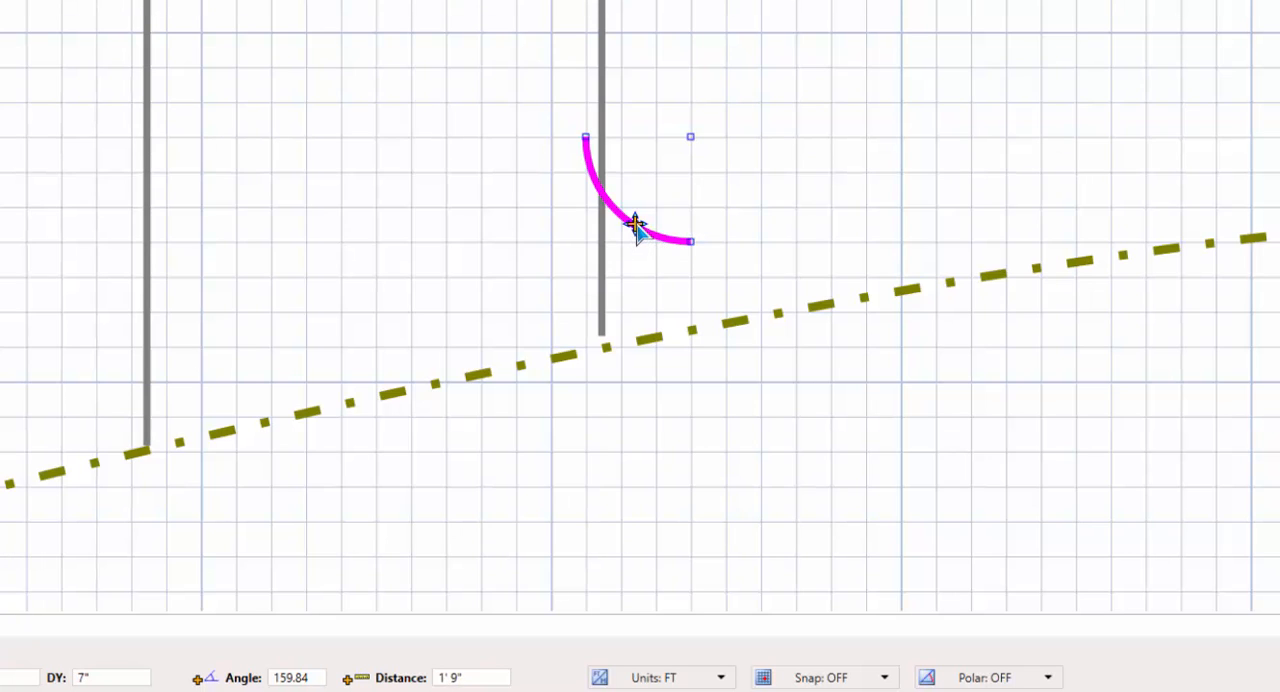
# Move the arc down so it joins the right driveway line and ends on the property line.
pyautogui.moveTo(636, 224); pyautogui.dragTo(652, 315)
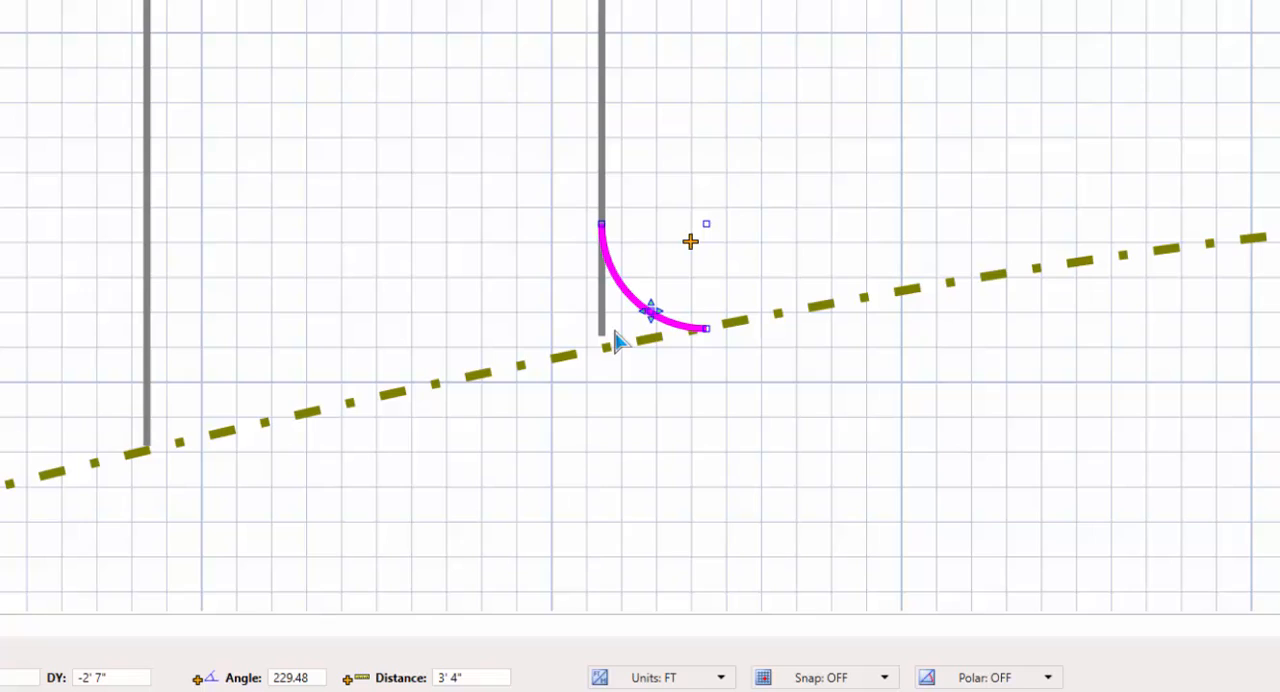
pyautogui.press('Escape')
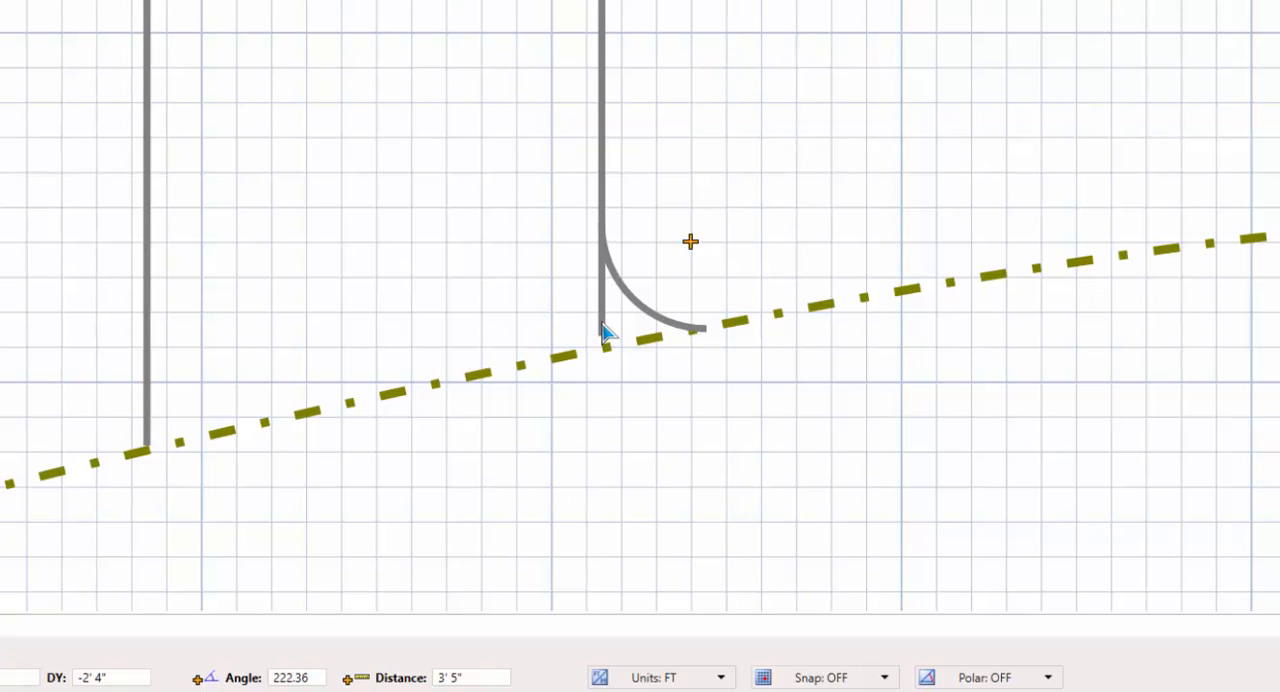
# Pull the right driveway line's lower end up to the arc's start, forming a smooth corner.
pyautogui.click(603, 320)
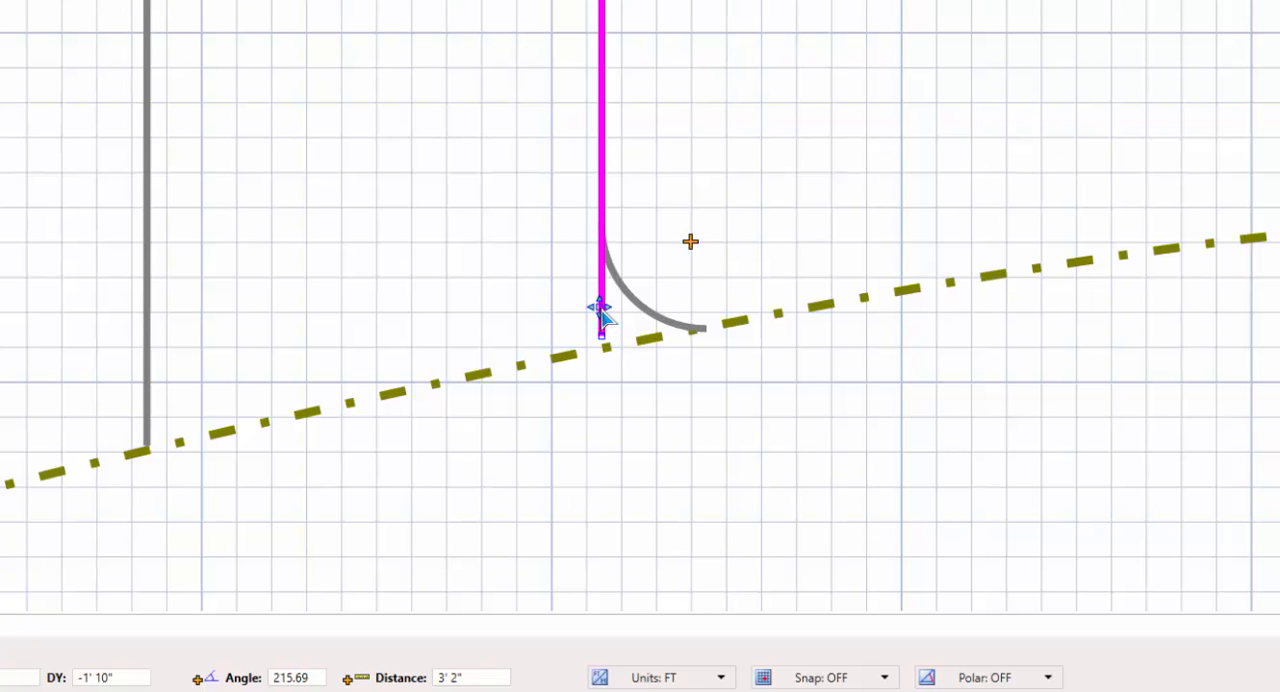
pyautogui.moveTo(603, 340); pyautogui.dragTo(606, 231)
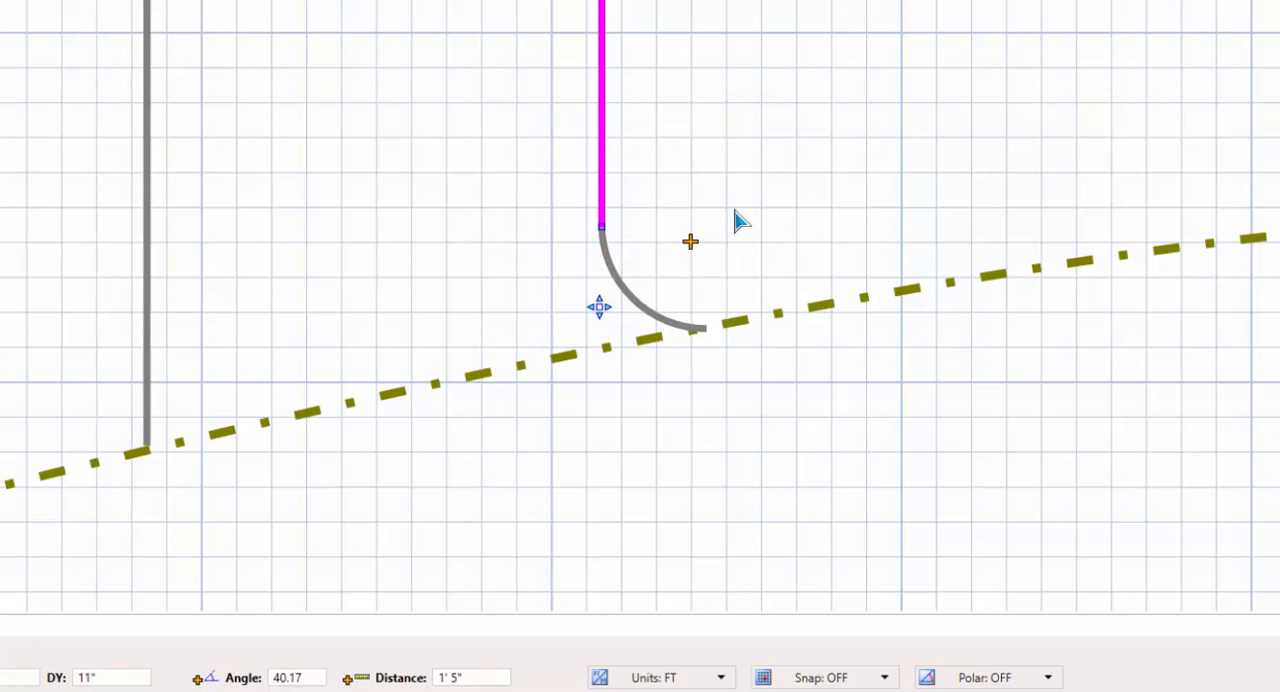
pyautogui.press('Escape')
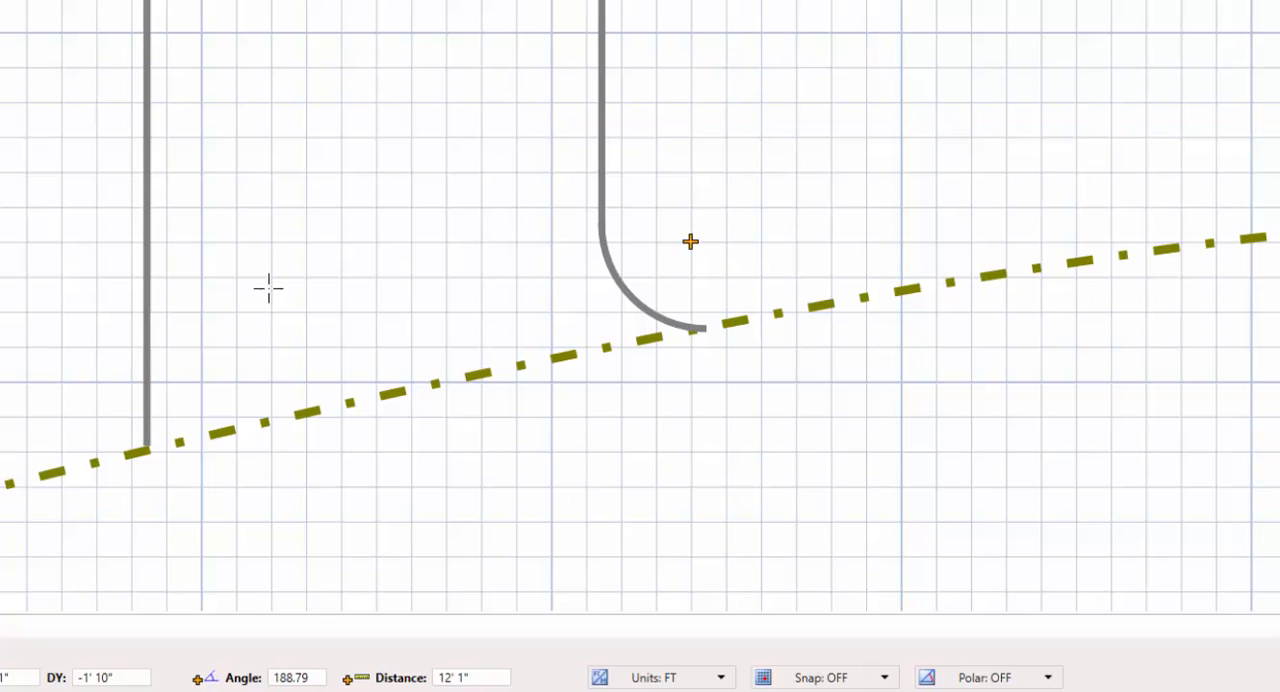
# Draw a second 3-ft quarter-circle arc with Point Polar A 270 D 3 and Polar 45 snapping on.
pyautogui.press('Tab')
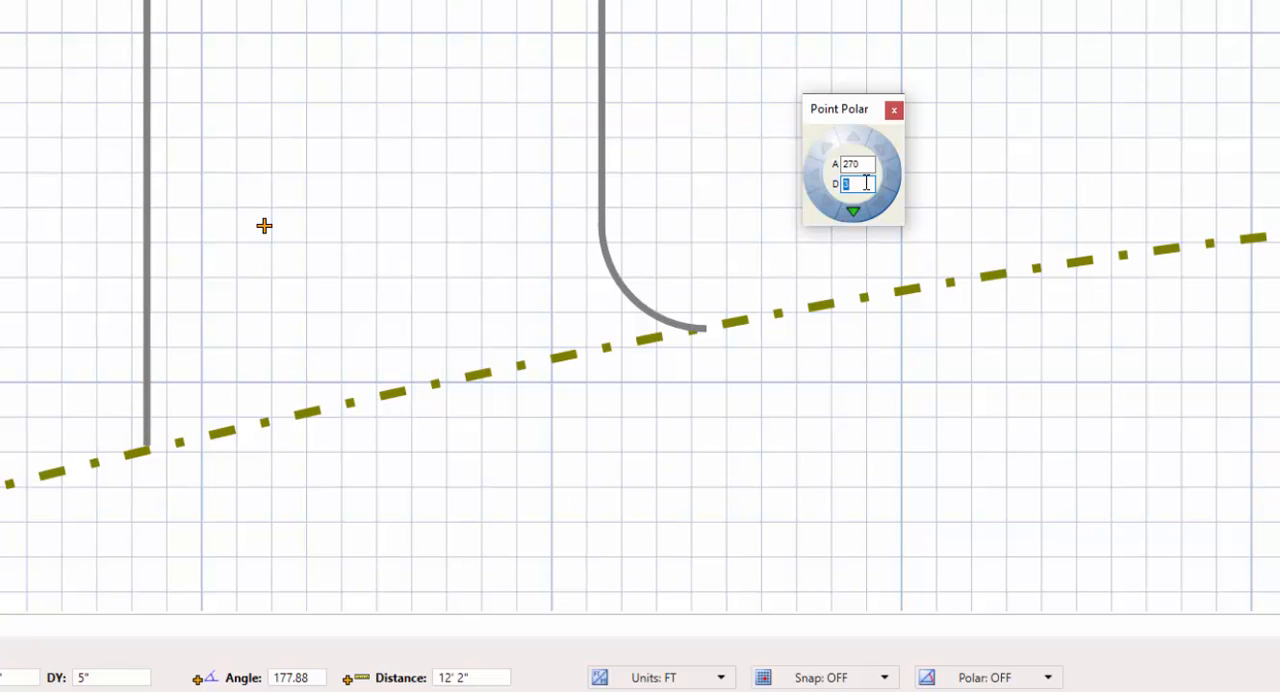
pyautogui.press('Return')
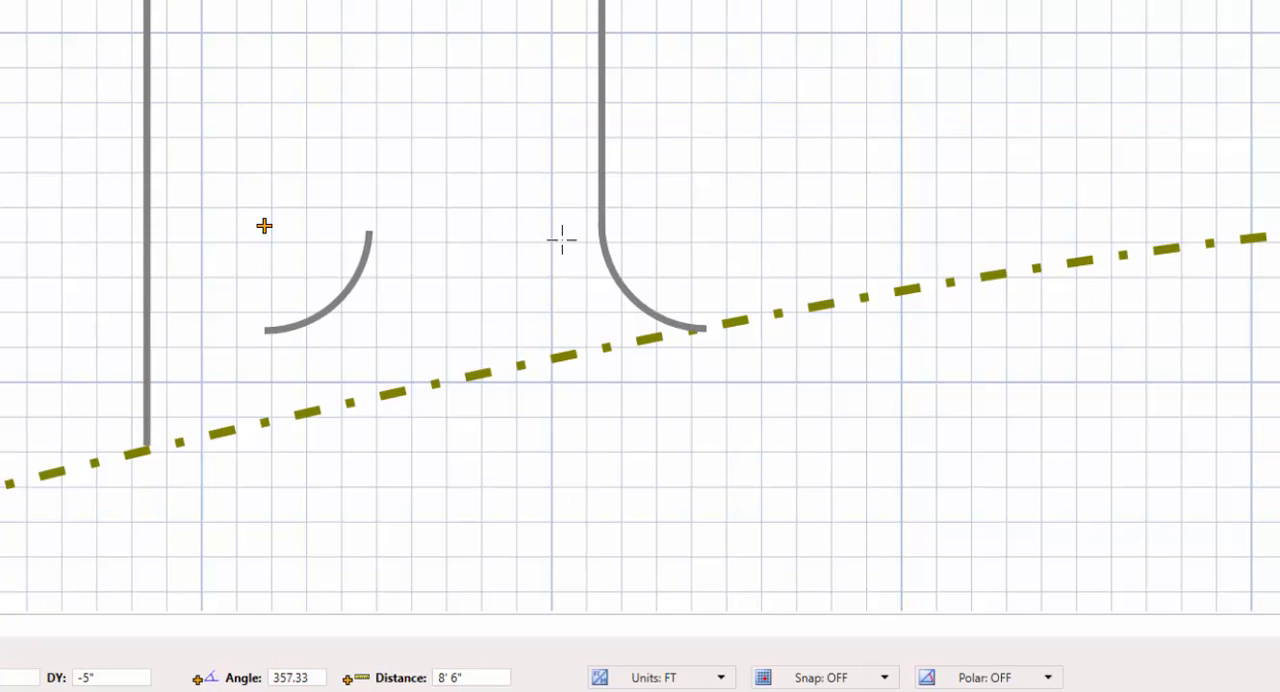
pyautogui.press('F10')
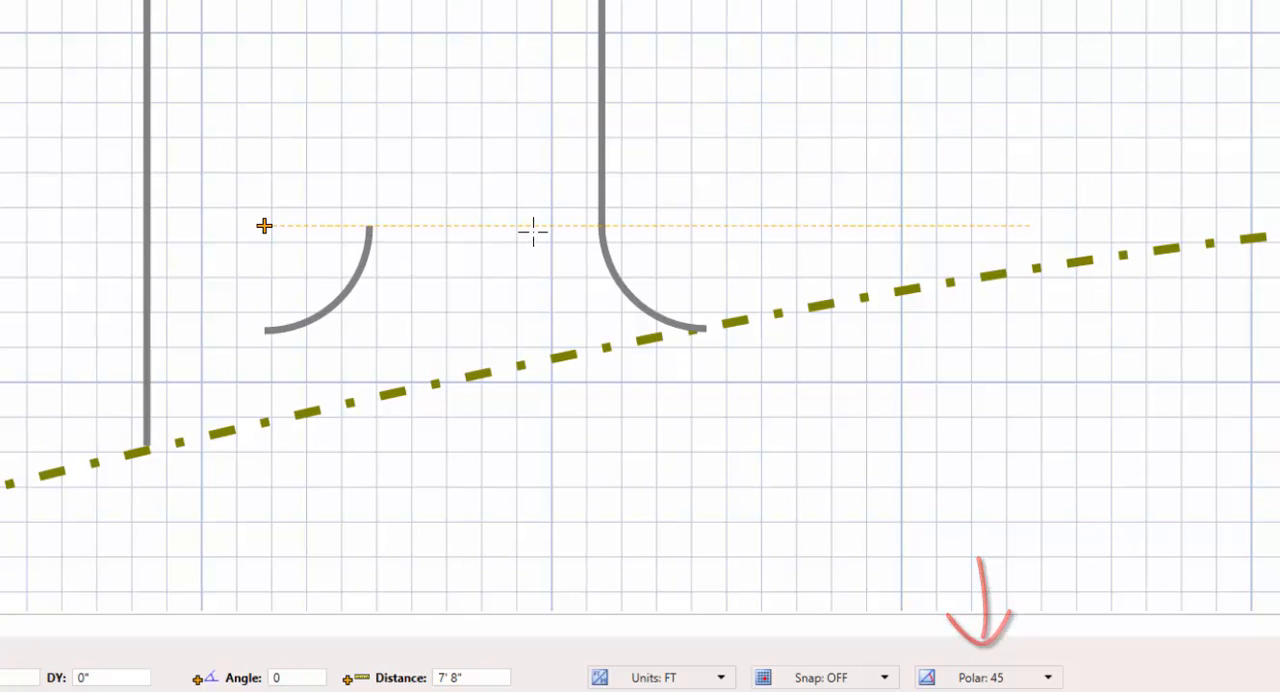
pyautogui.click(533, 231)
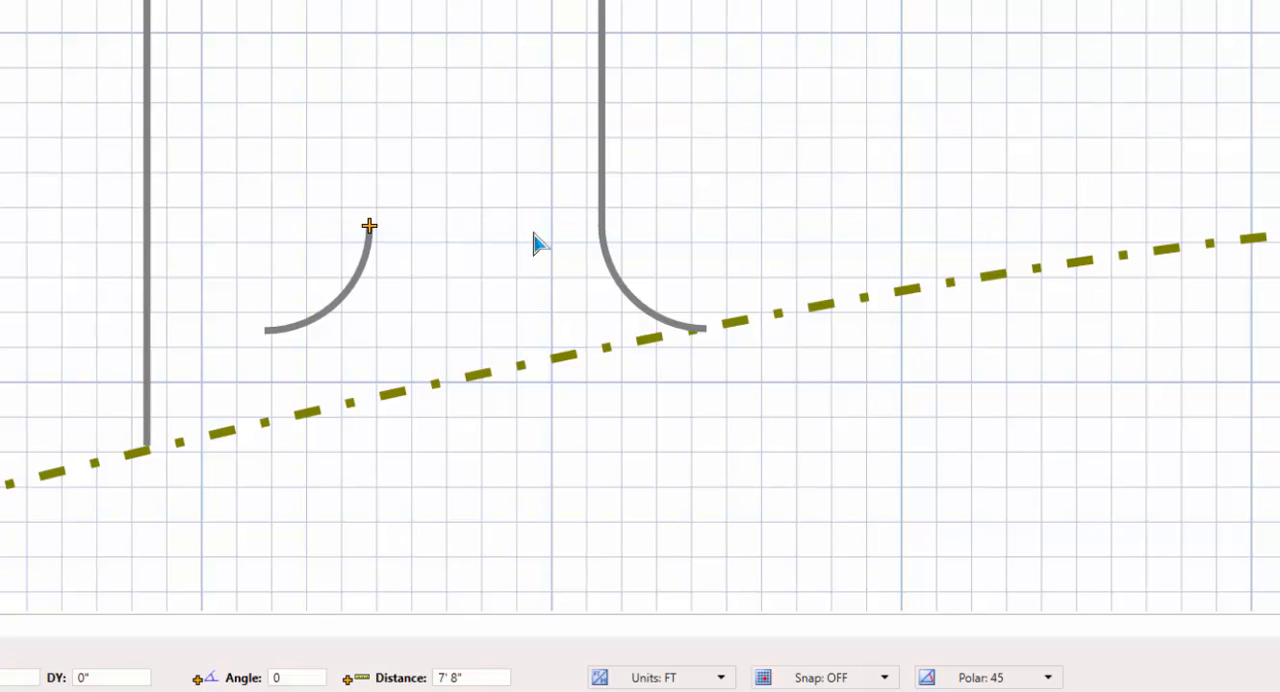
# Move the second arc onto the left driveway line so it ends on the property line.
pyautogui.click(341, 295)
pyautogui.moveTo(341, 295); pyautogui.dragTo(115, 434)
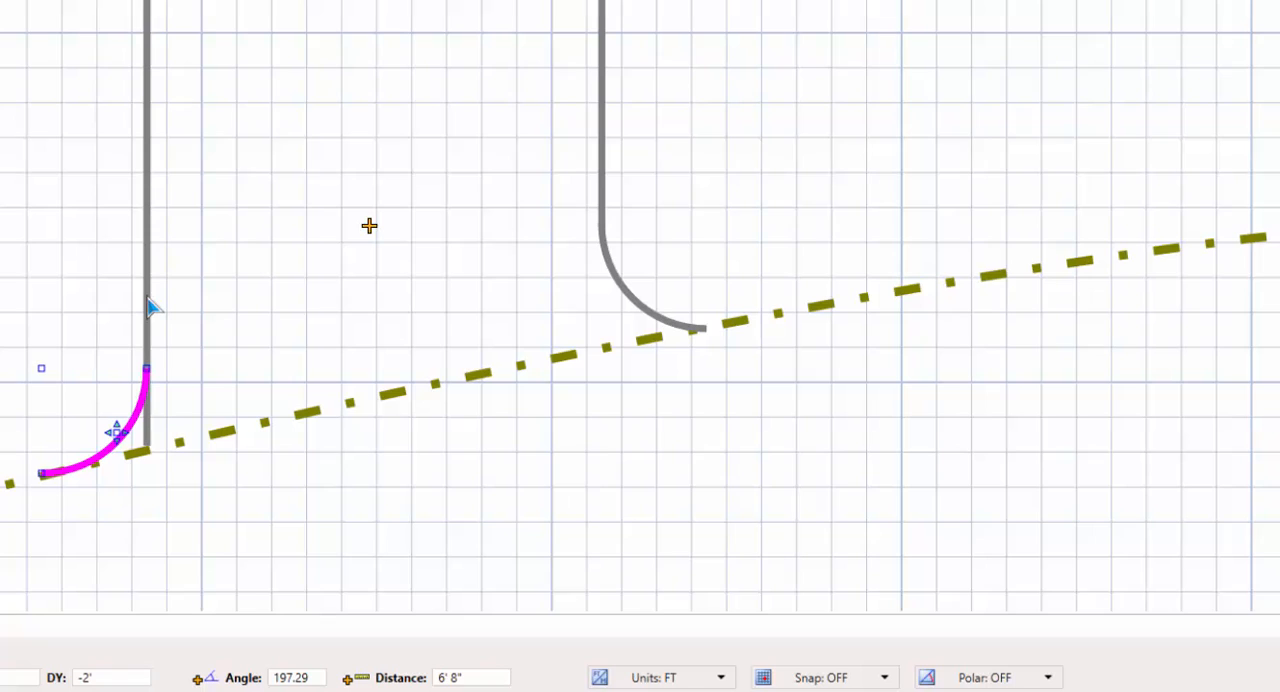
pyautogui.press('Escape')
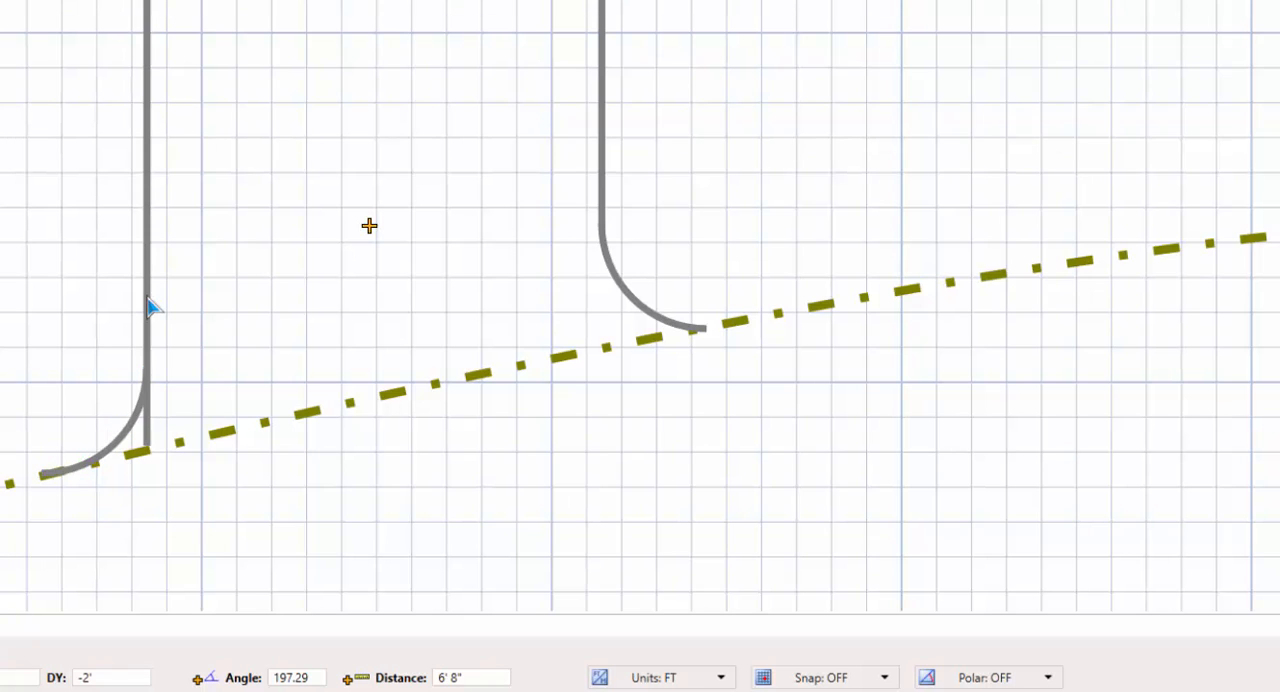
# Pull the left driveway line's lower end up to where its arc begins.
pyautogui.click(148, 307)
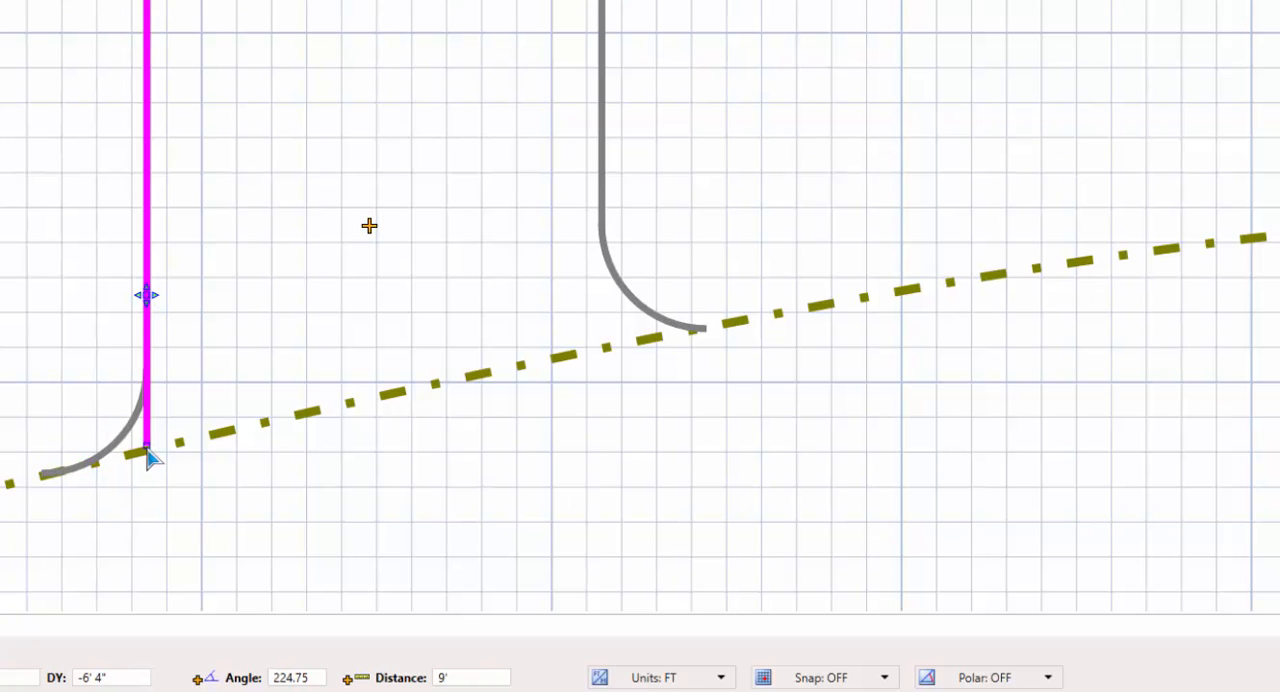
pyautogui.moveTo(148, 445); pyautogui.dragTo(150, 378)
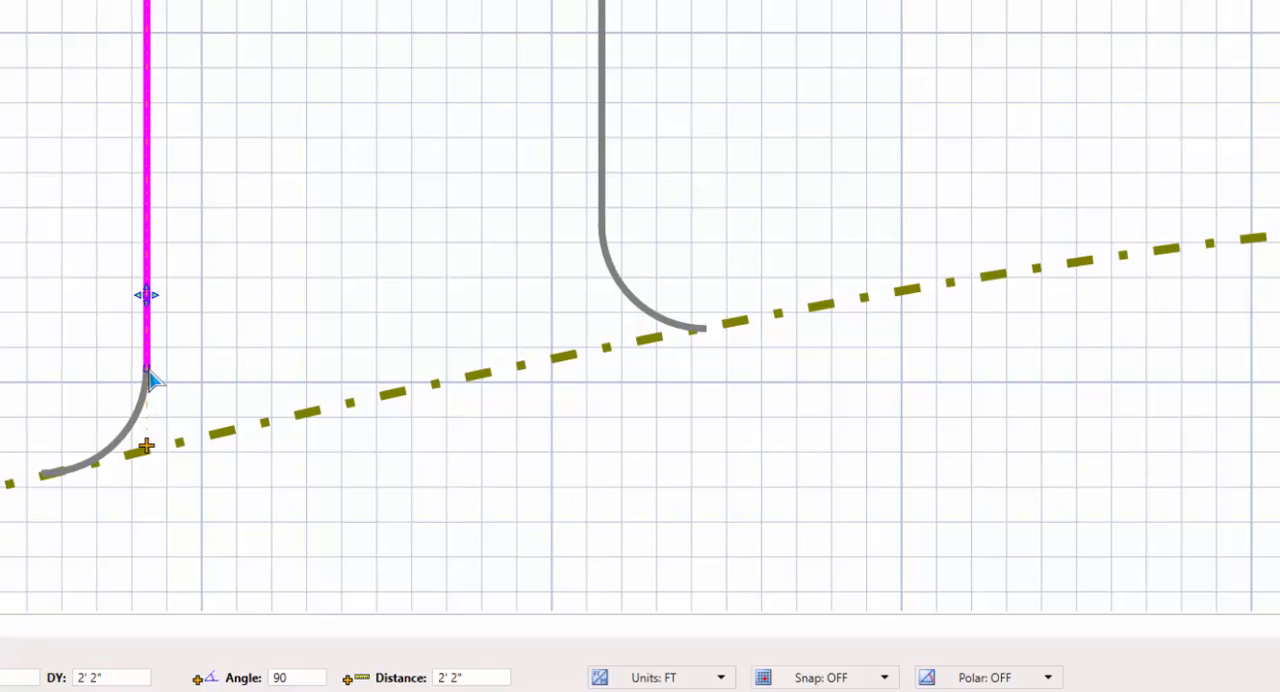